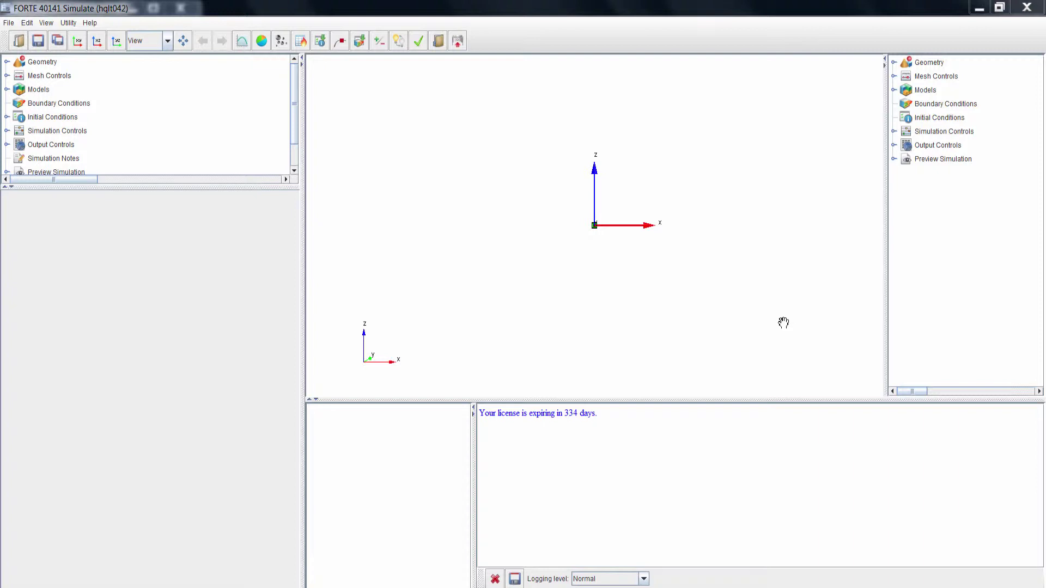
Step: Import engine.stl from the FORTE-FixingReversedNormals folder as STL surfaces in centimetres
left_click(54, 63)
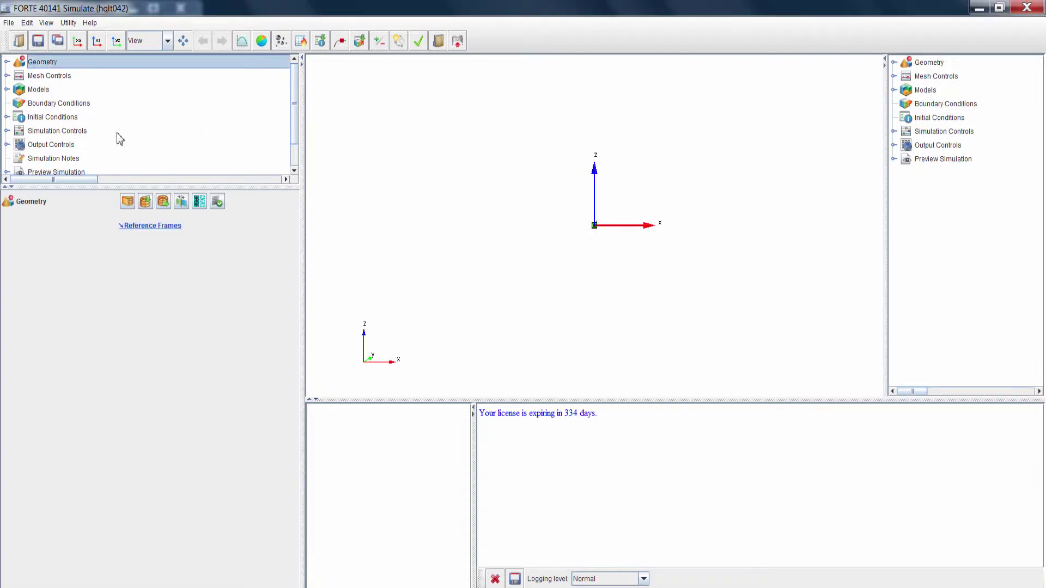
left_click(146, 203)
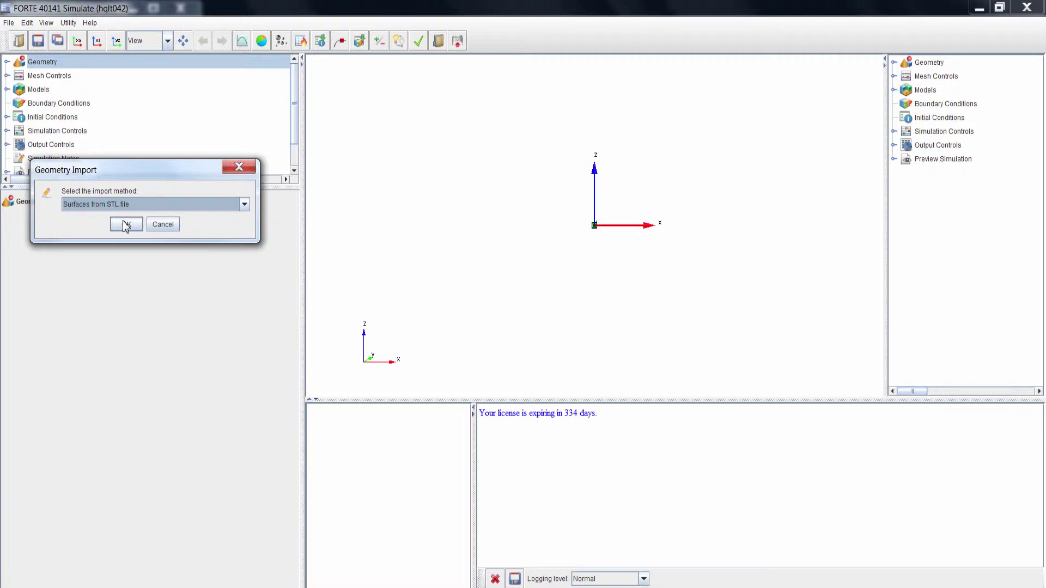
left_click(126, 225)
left_click(237, 183)
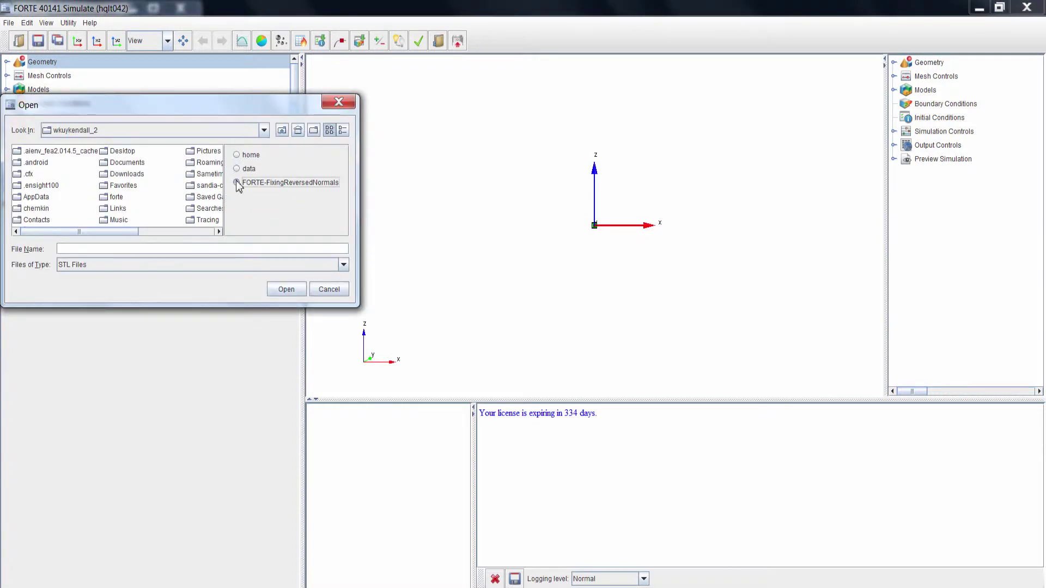
left_click(37, 152)
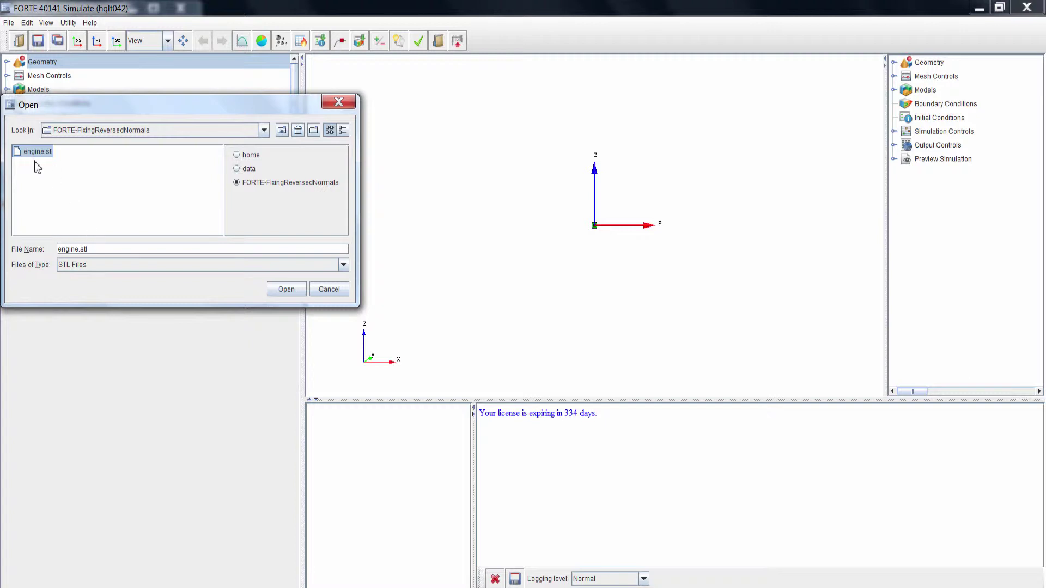
left_click(284, 290)
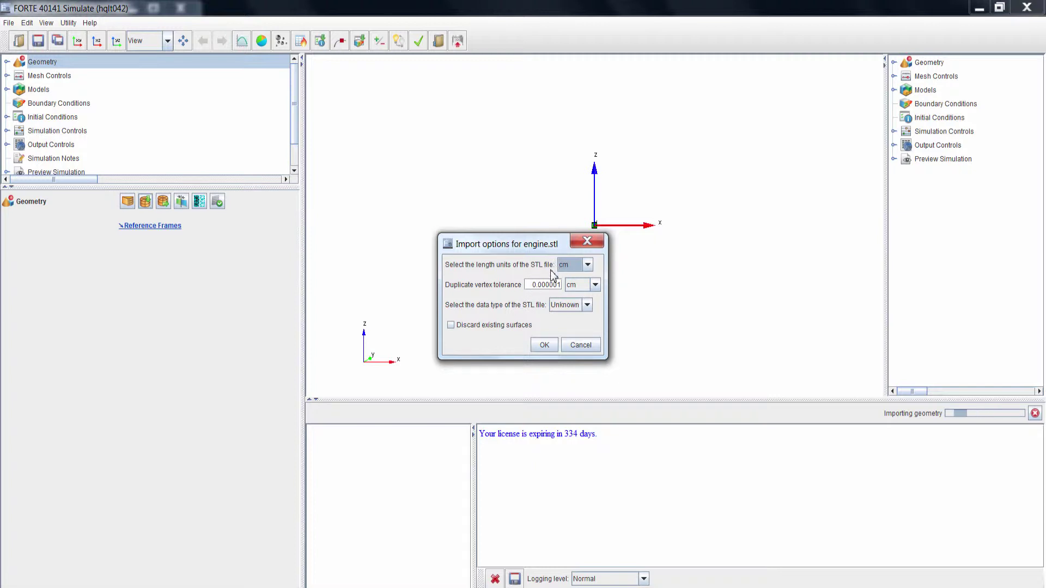
left_click(542, 345)
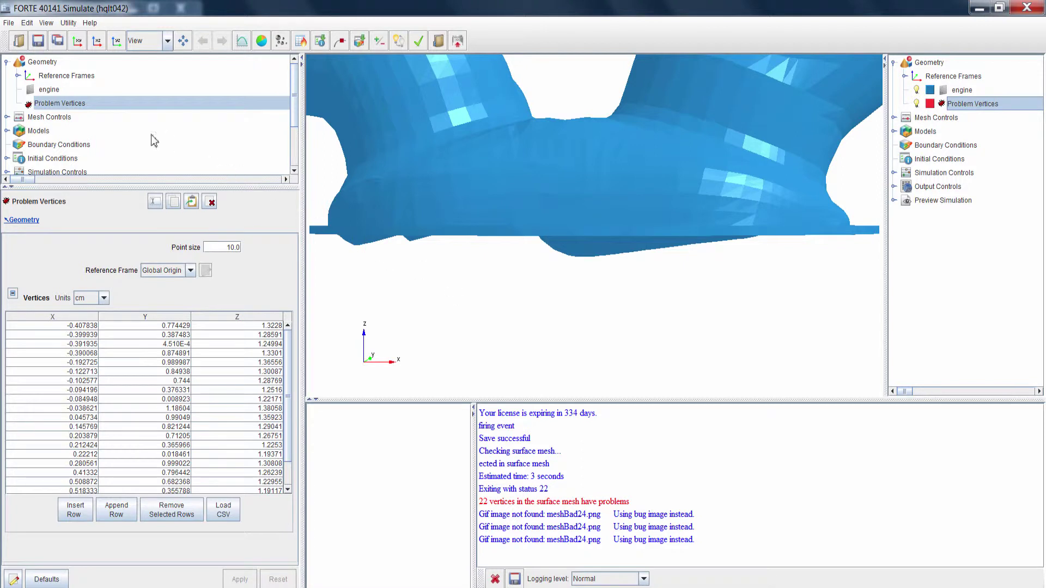
Step: List the engine's 22 problem vertices and rotate the view to expose the red patch
left_click(49, 89)
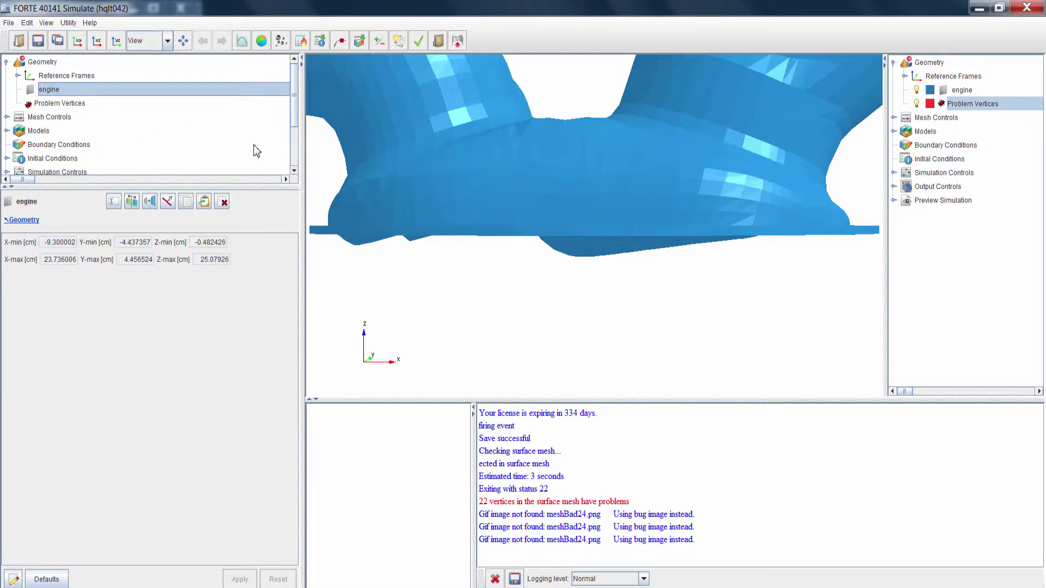
left_click(72, 104)
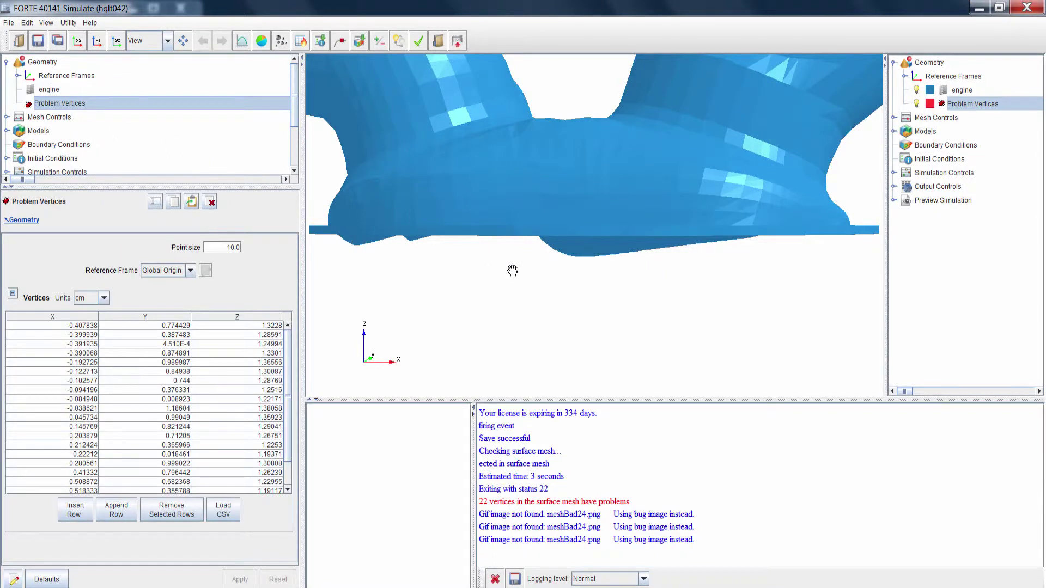
scroll(540, 298, "down", 1)
scroll(540, 299, "down", 4)
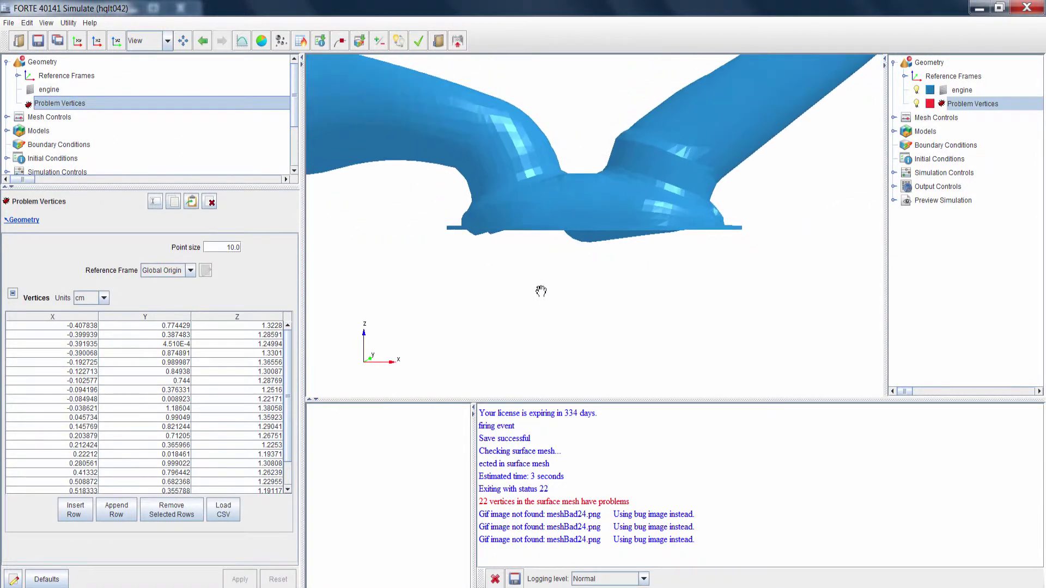
left_click_drag(507, 167, 582, 182)
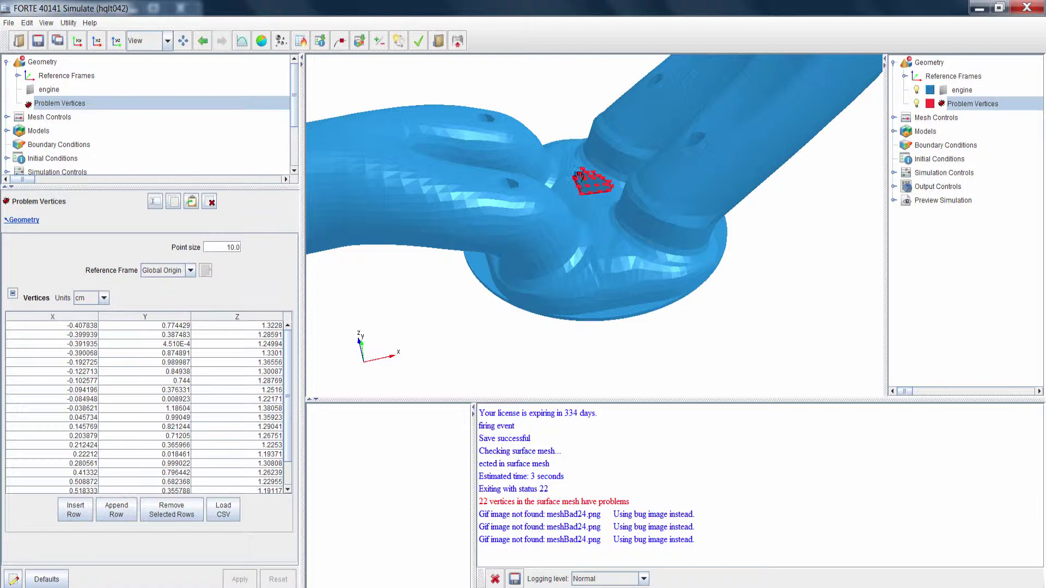
left_click_drag(575, 174, 582, 186)
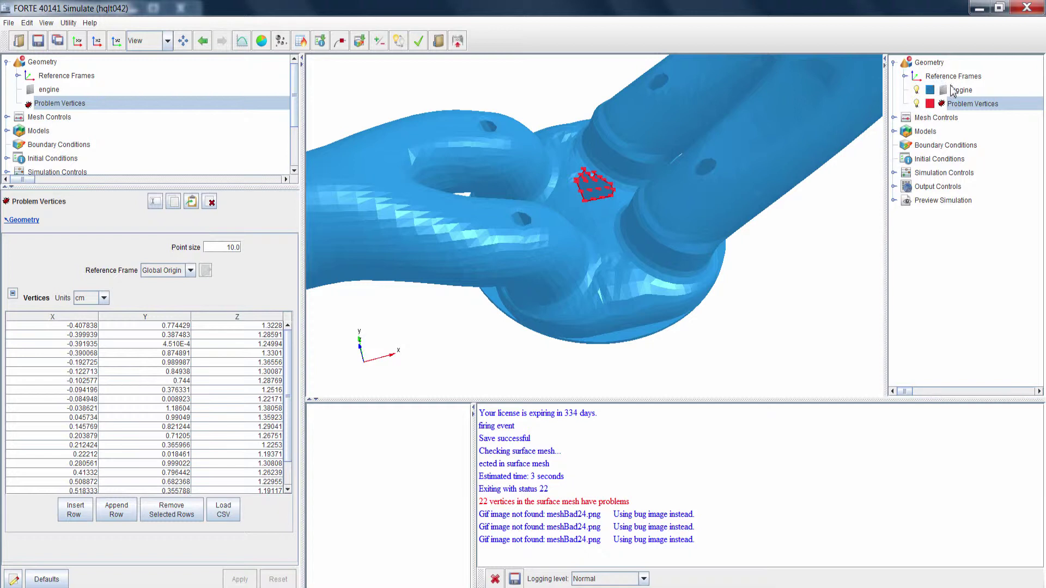
Step: Show surface normals on the engine and zoom onto the problem-vertex patch
right_click(938, 66)
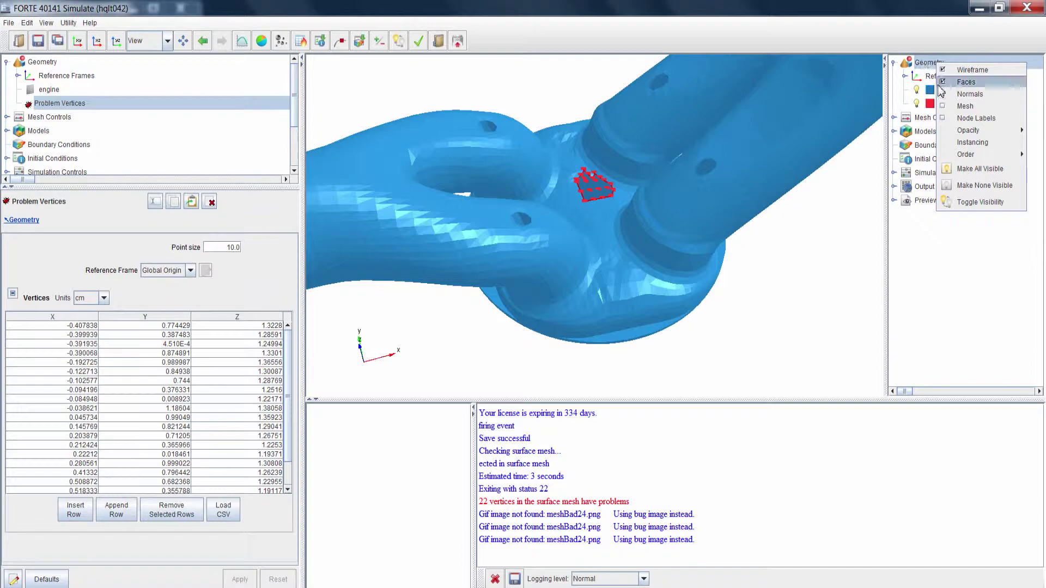
left_click(970, 95)
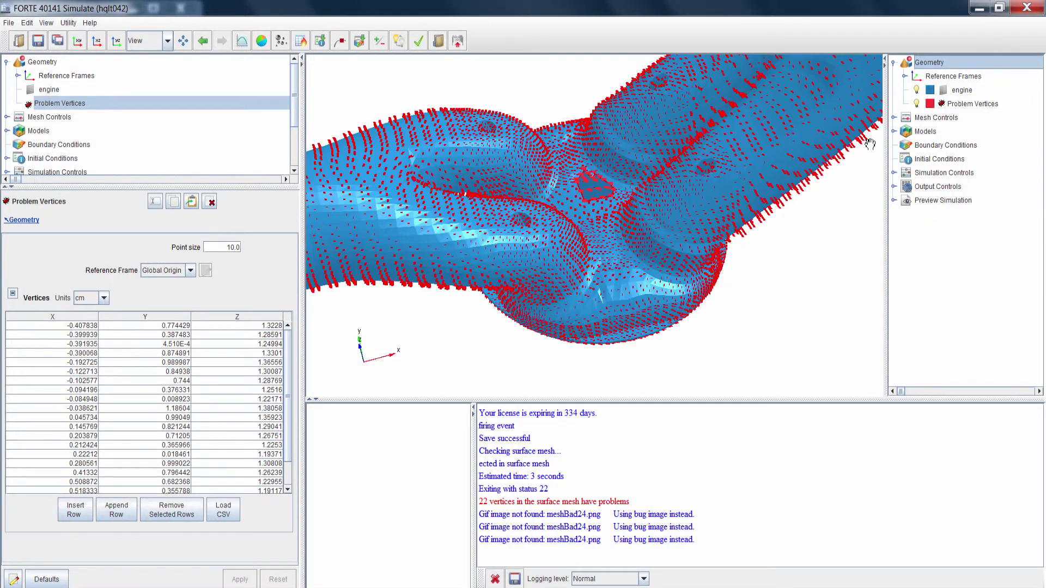
mouse_move(747, 229)
left_mouse_down()
mouse_move(759, 182)
mouse_move(771, 182)
left_mouse_up()
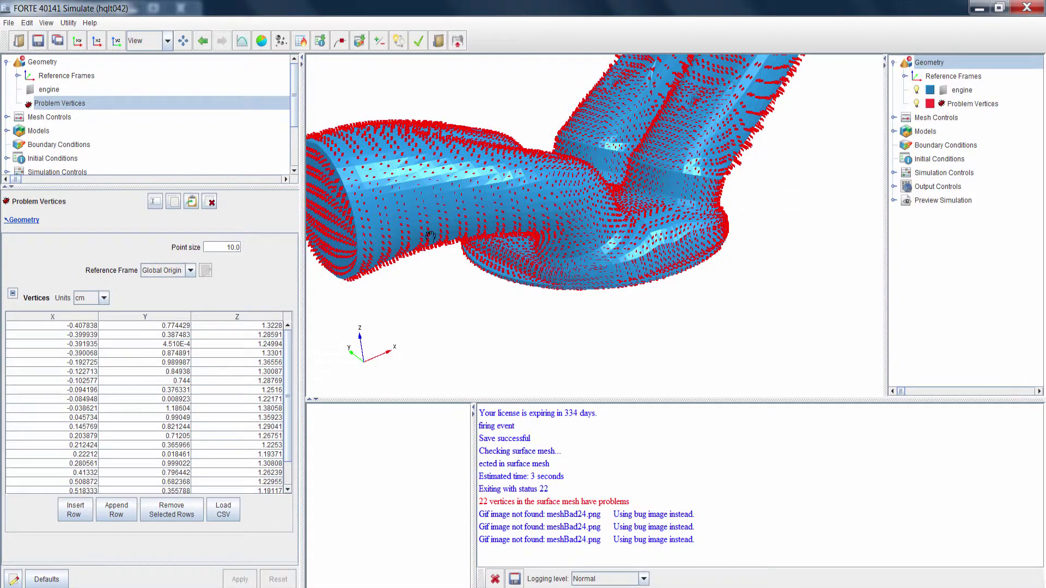
left_click_drag(430, 237, 481, 125)
left_click(972, 103)
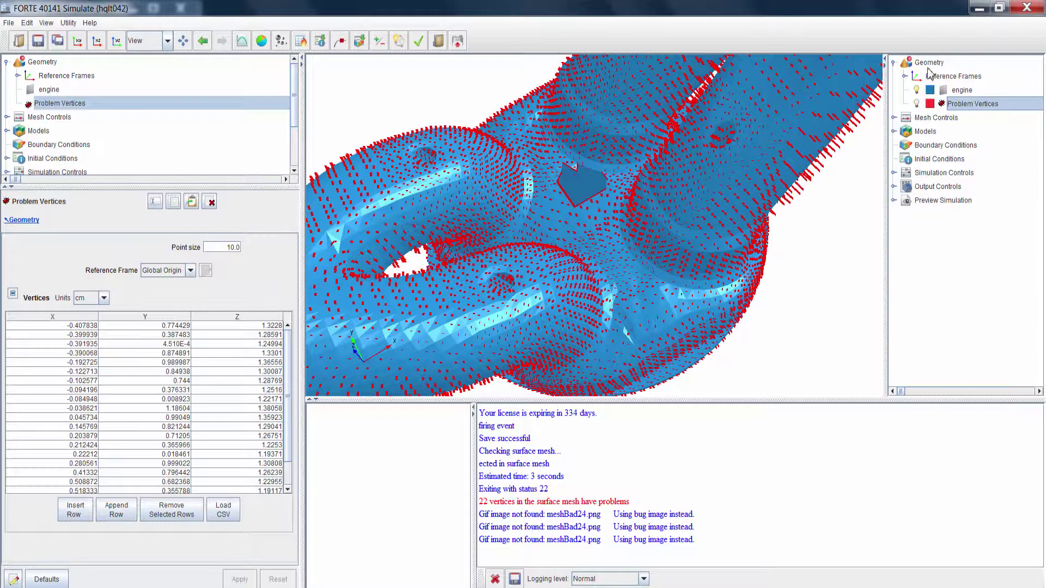
Step: Hide the normals again and show the engine surface's properties with its cm extents
right_click(927, 65)
left_click(959, 101)
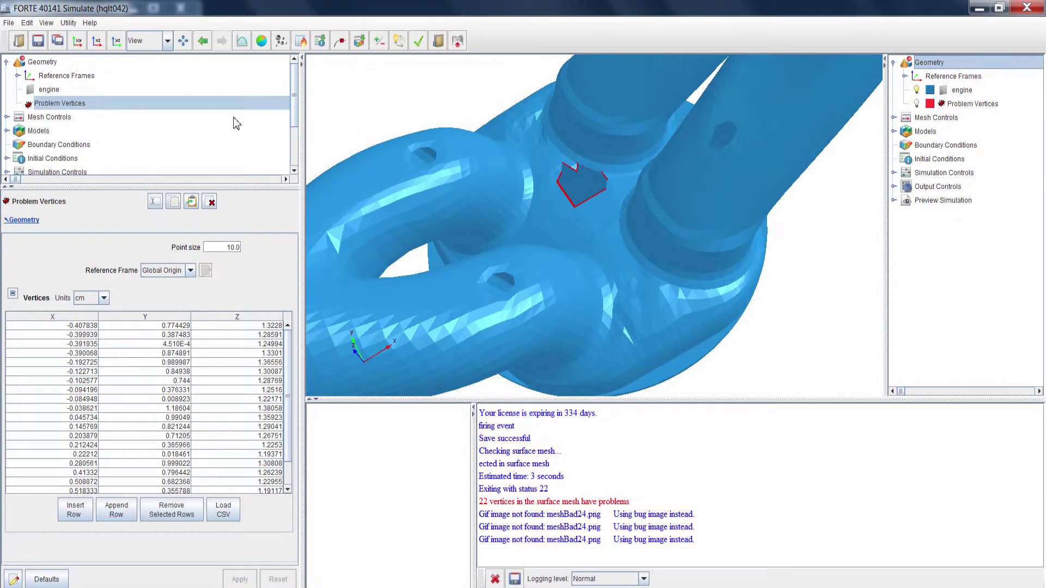
left_click_drag(627, 207, 661, 197)
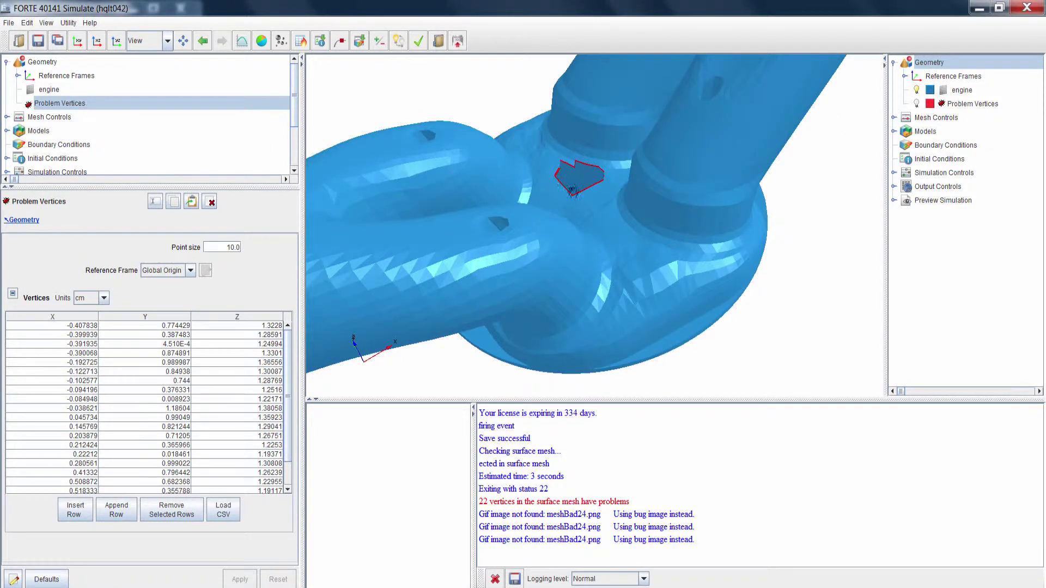
left_click(69, 94)
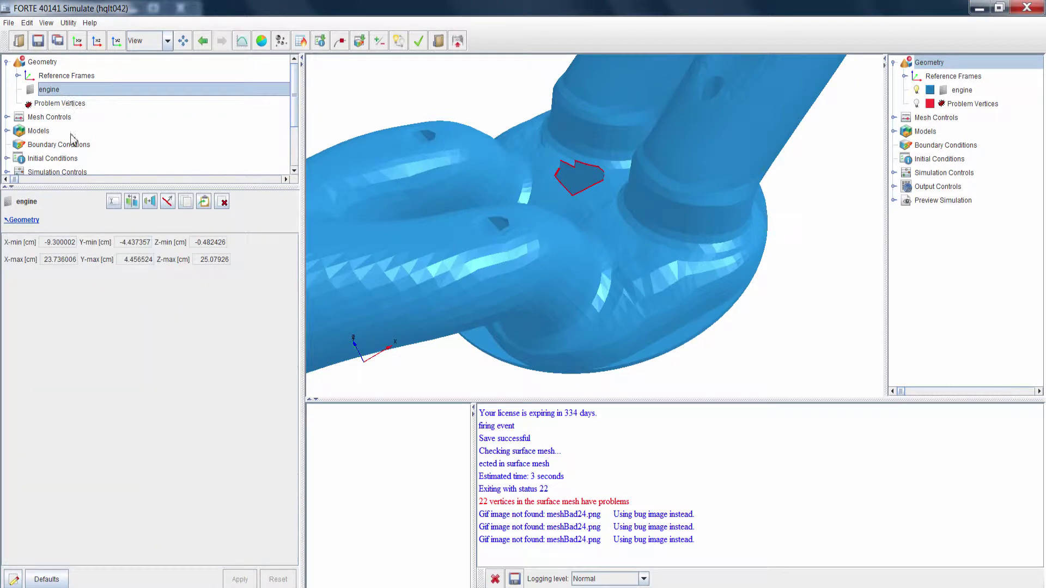
Step: Split the engine mesh at feature angle 17 into engine.1 and engine.2
left_click(132, 203)
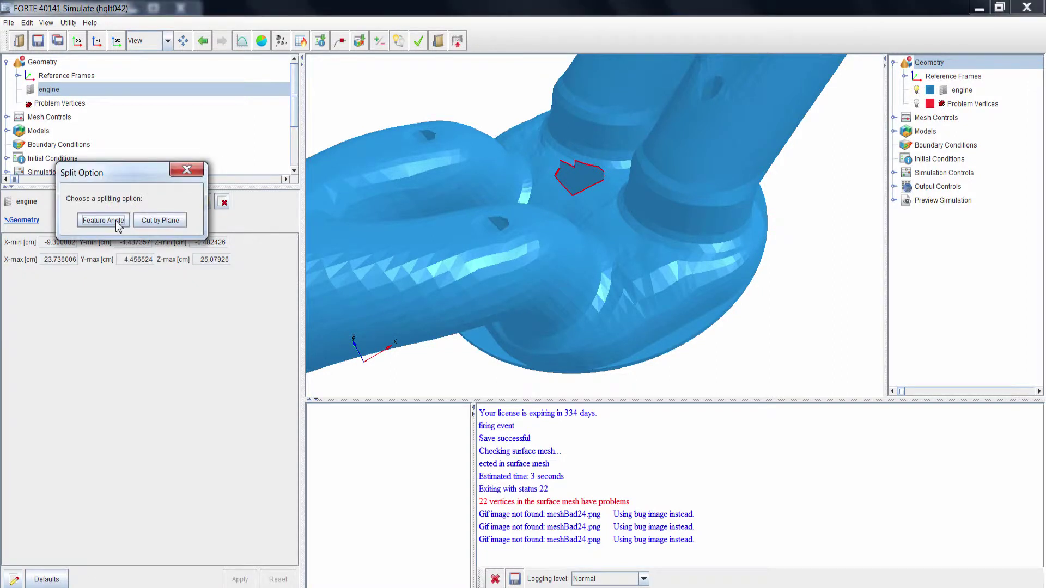
left_click(119, 222)
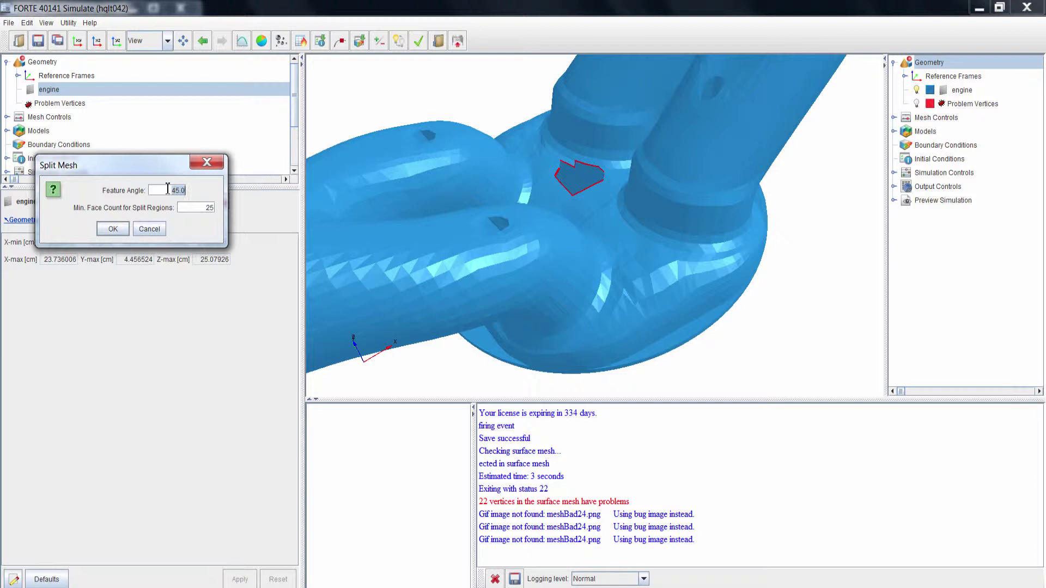
type("175")
left_click(116, 231)
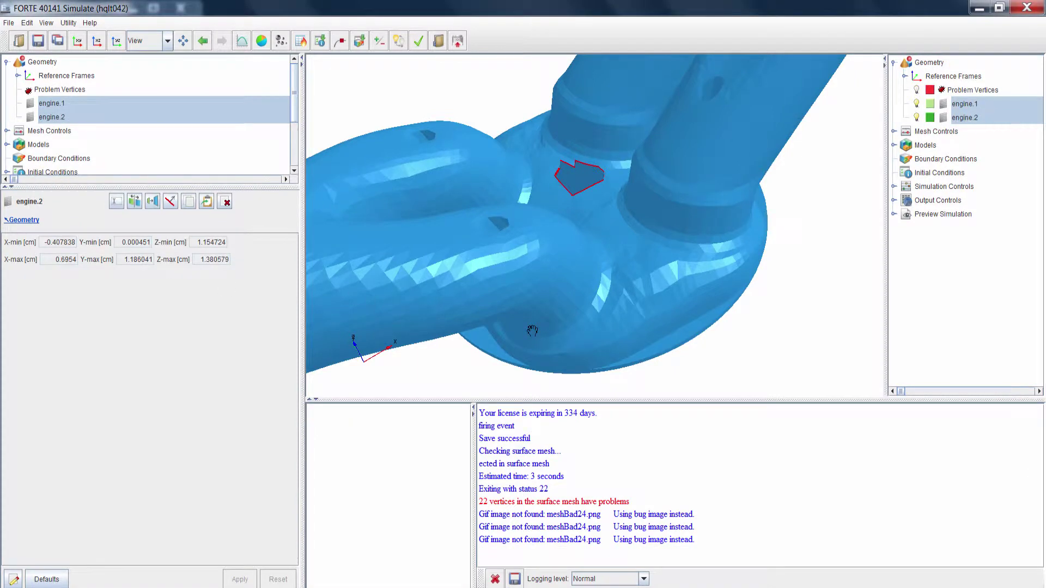
mouse_move(542, 306)
left_mouse_down()
mouse_move(558, 258)
mouse_move(548, 289)
mouse_move(556, 305)
left_mouse_up()
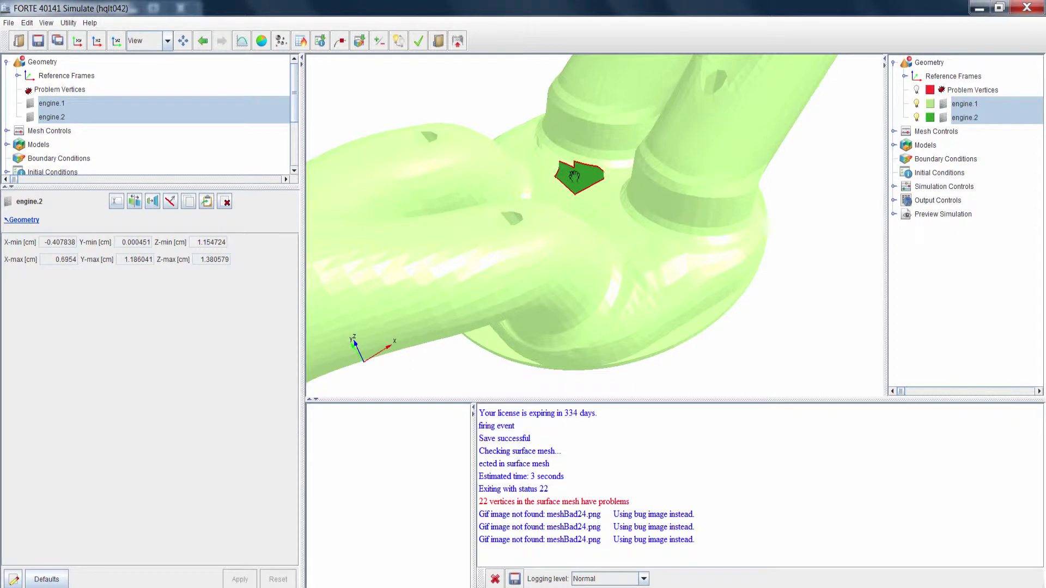
Step: Invert the normals of engine.2 so the patch shades light green like the rest
left_click(81, 118)
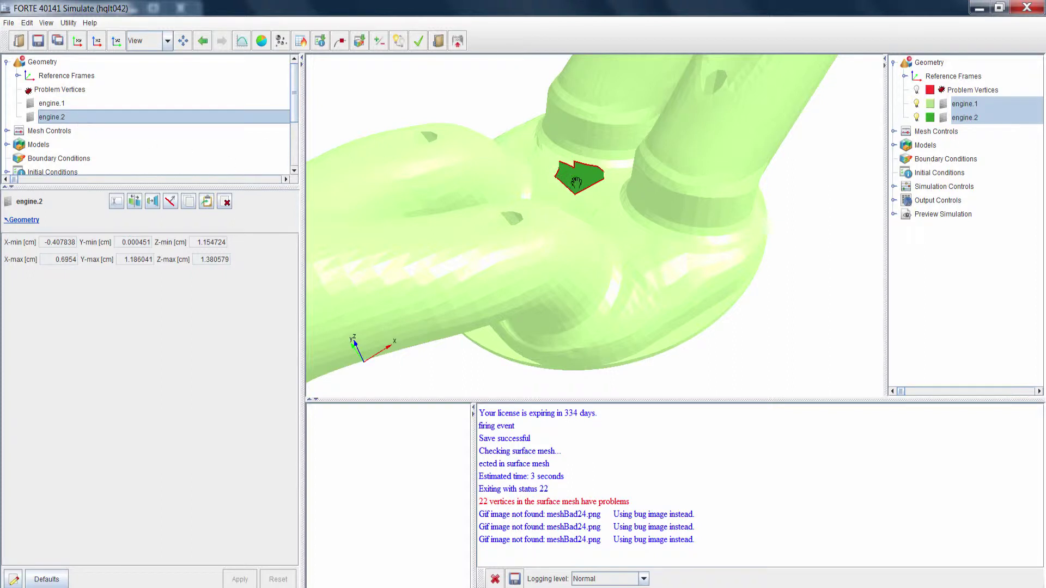
right_click(98, 121)
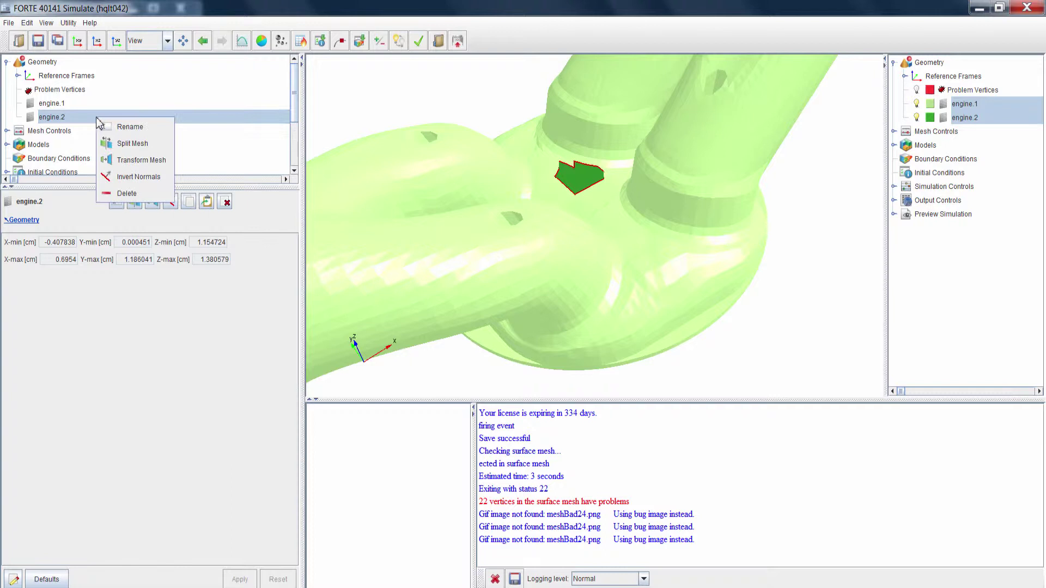
left_click(206, 238)
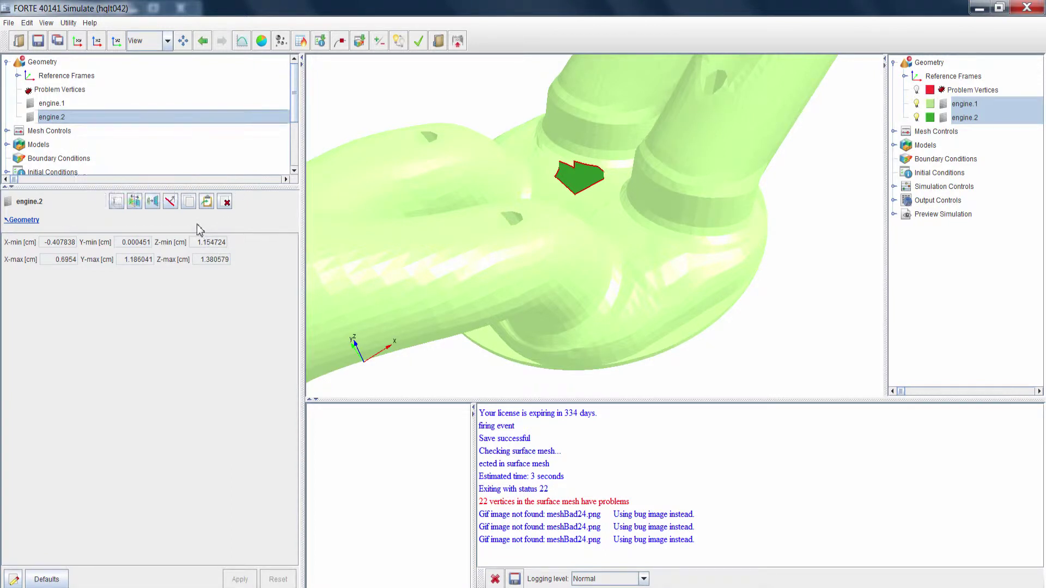
left_click(173, 205)
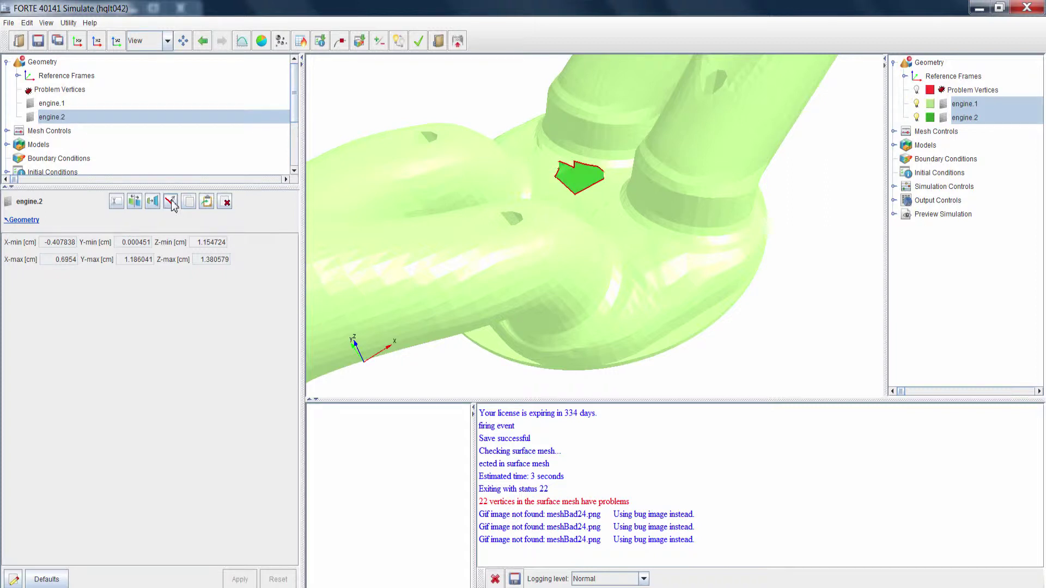
Step: Show problem vertices as points, and toggle normals on engine.1 and engine.2 on, then off
right_click(933, 64)
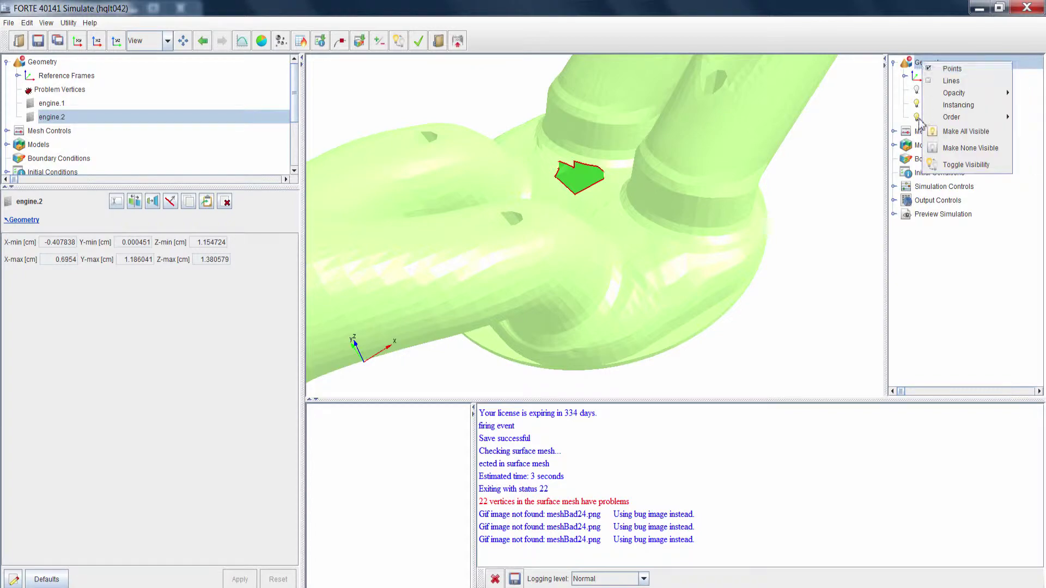
left_click(917, 91)
left_click(930, 104)
left_click(932, 118, "shift")
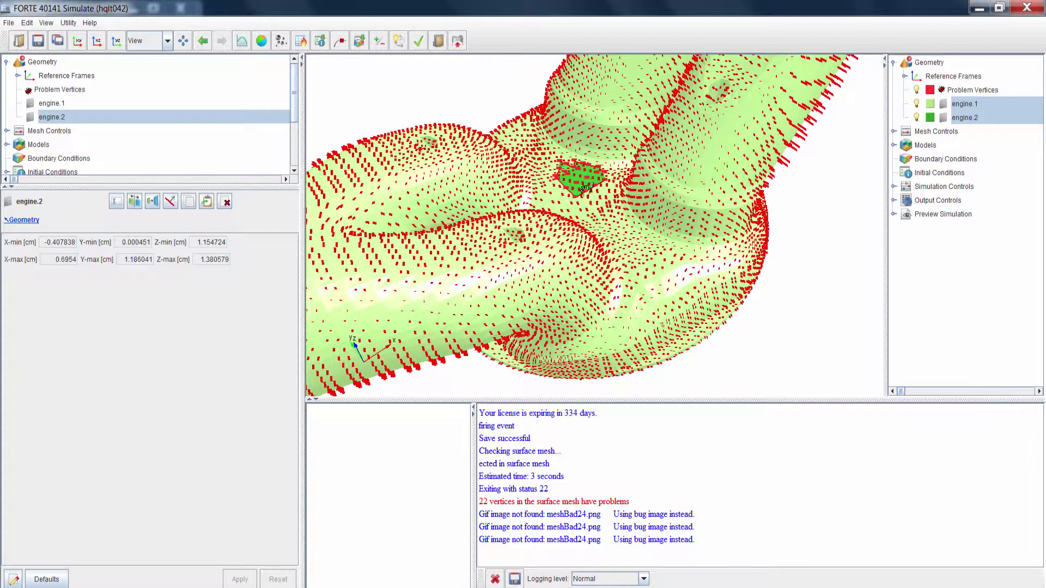
right_click(963, 103)
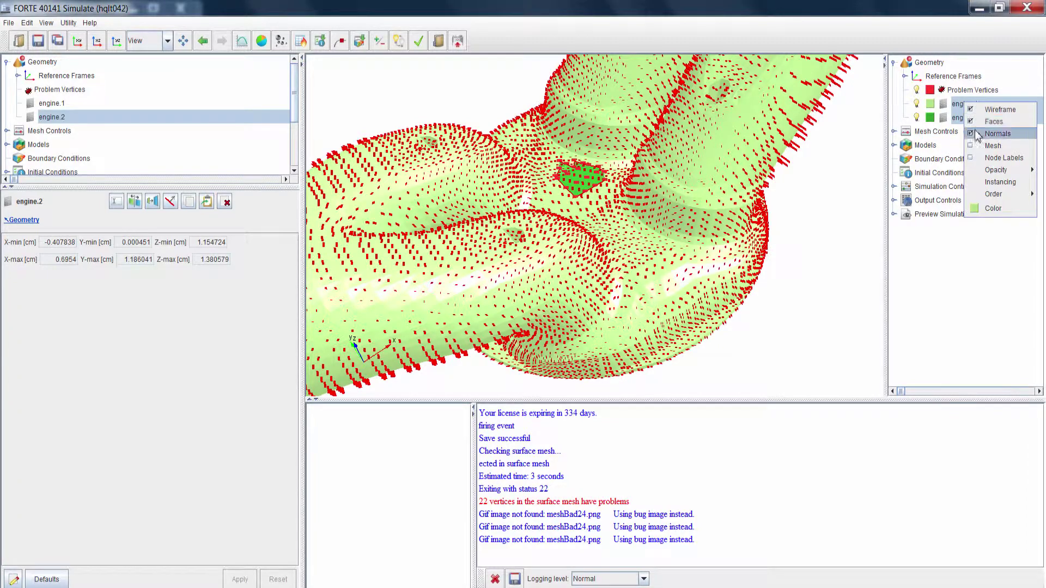
left_click(976, 134)
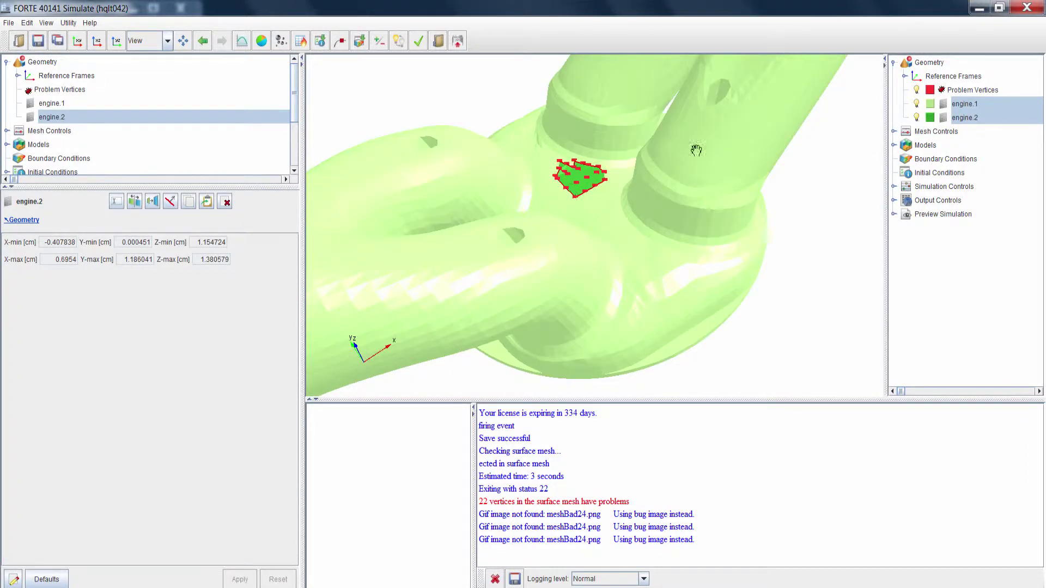
left_click_drag(594, 175, 572, 162)
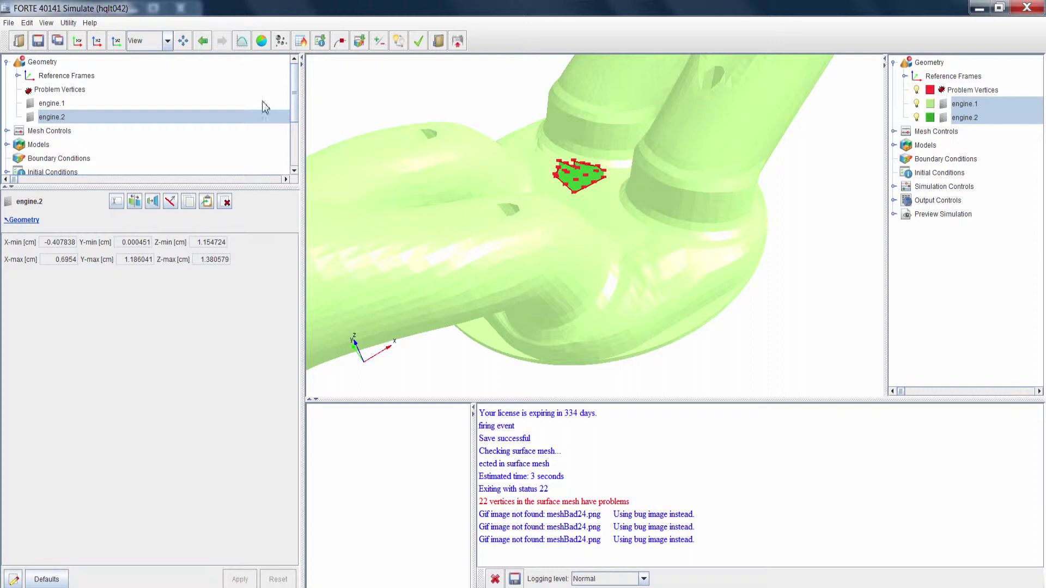
Step: Join engine.1 and engine.2 with a 0.000001 cm duplicate edge tolerance
left_click(56, 62)
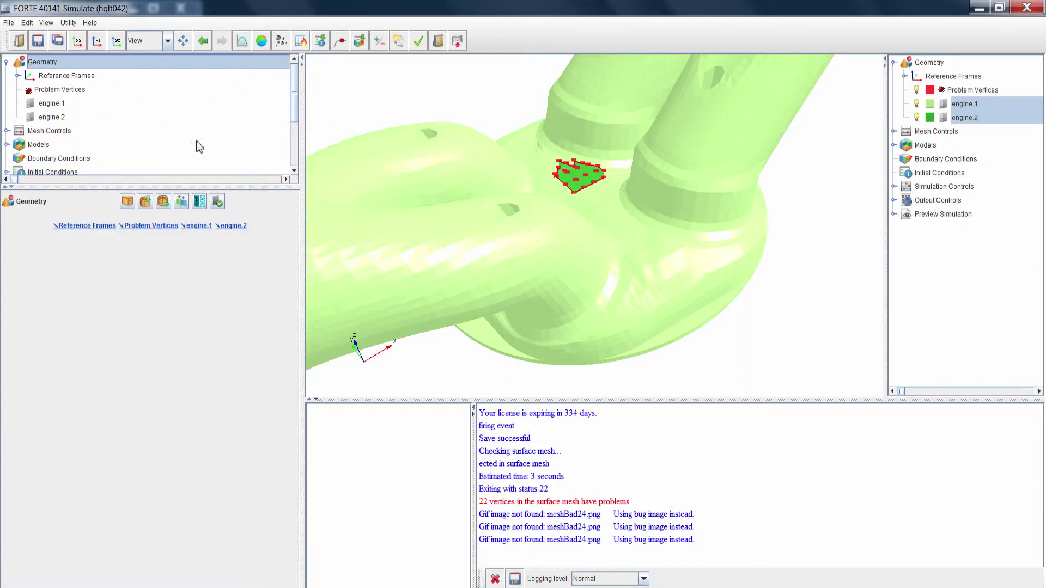
left_click(200, 202)
left_click_drag(471, 216, 226, 201)
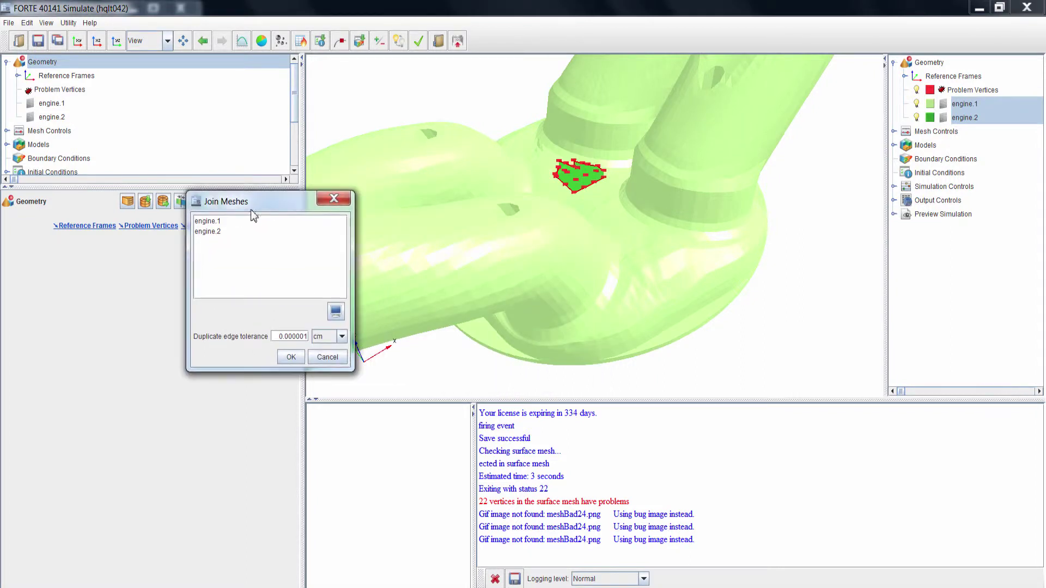
left_click(228, 221)
left_click(228, 232, "shift")
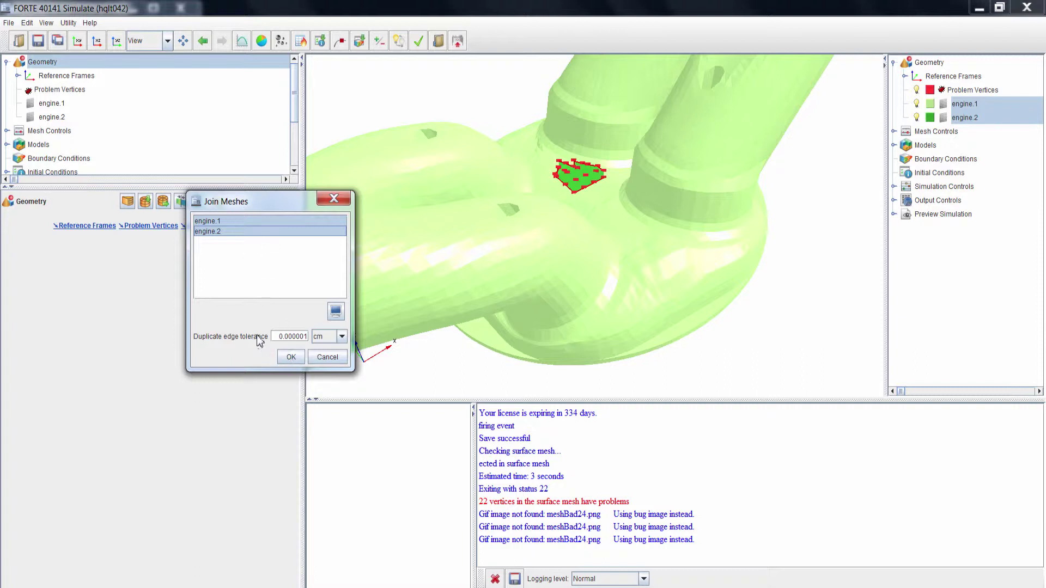
left_click(290, 356)
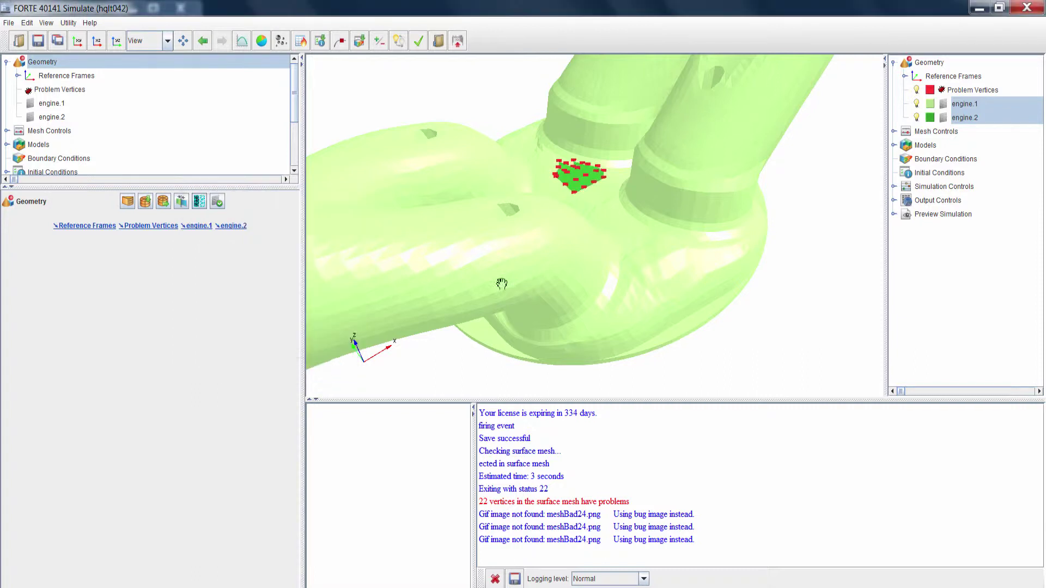
left_click_drag(468, 294, 495, 276)
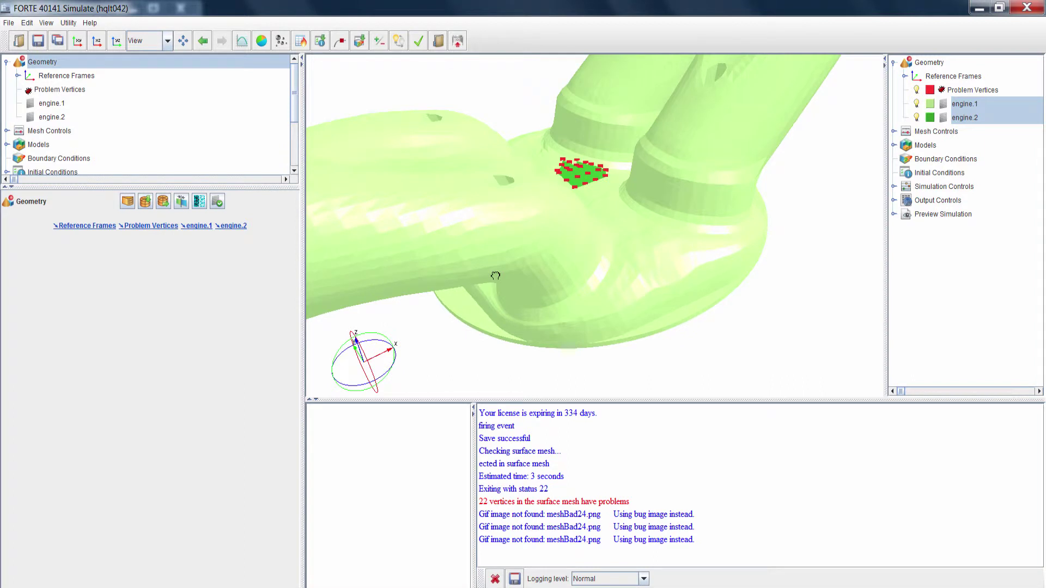
Step: Rerun Check Surface Mesh and orbit the model to confirm no problem vertices remain
left_click(218, 202)
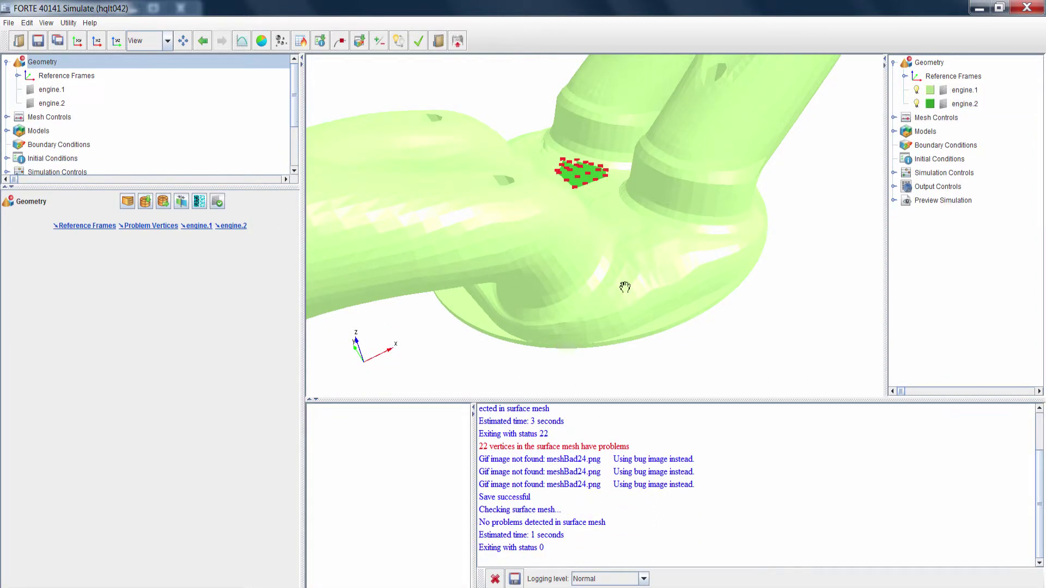
left_click_drag(684, 198, 627, 166)
mouse_move(620, 153)
left_mouse_down()
mouse_move(647, 227)
mouse_move(649, 287)
mouse_move(673, 217)
mouse_move(631, 158)
mouse_move(610, 219)
mouse_move(612, 182)
mouse_move(626, 172)
left_mouse_up()
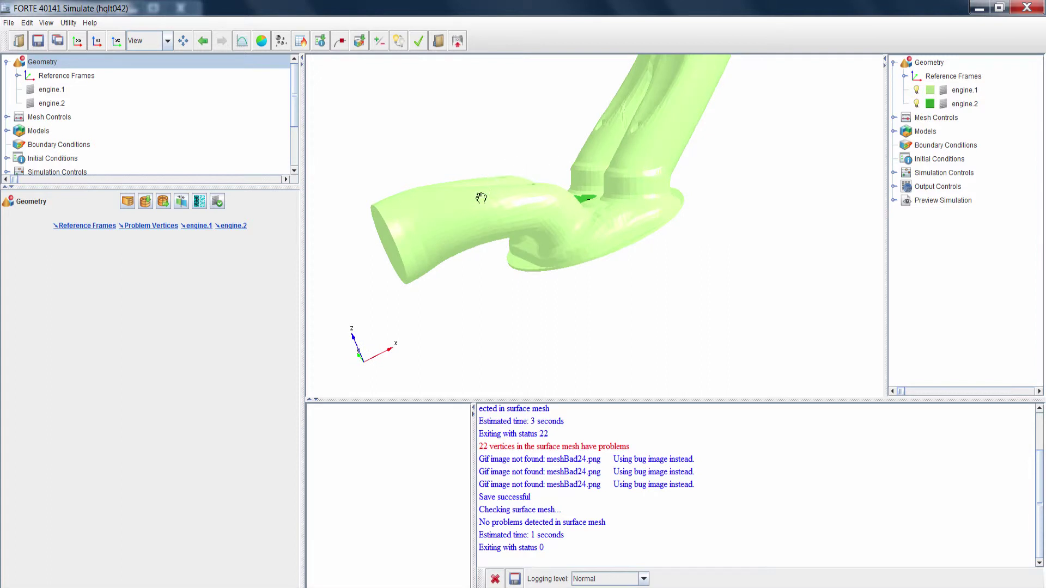
left_click_drag(481, 194, 491, 166)
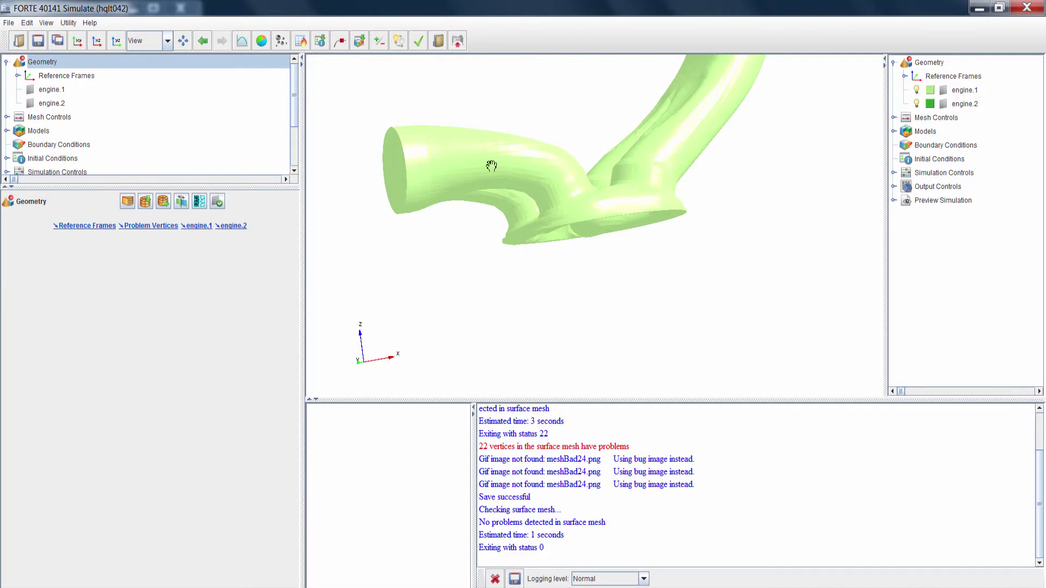